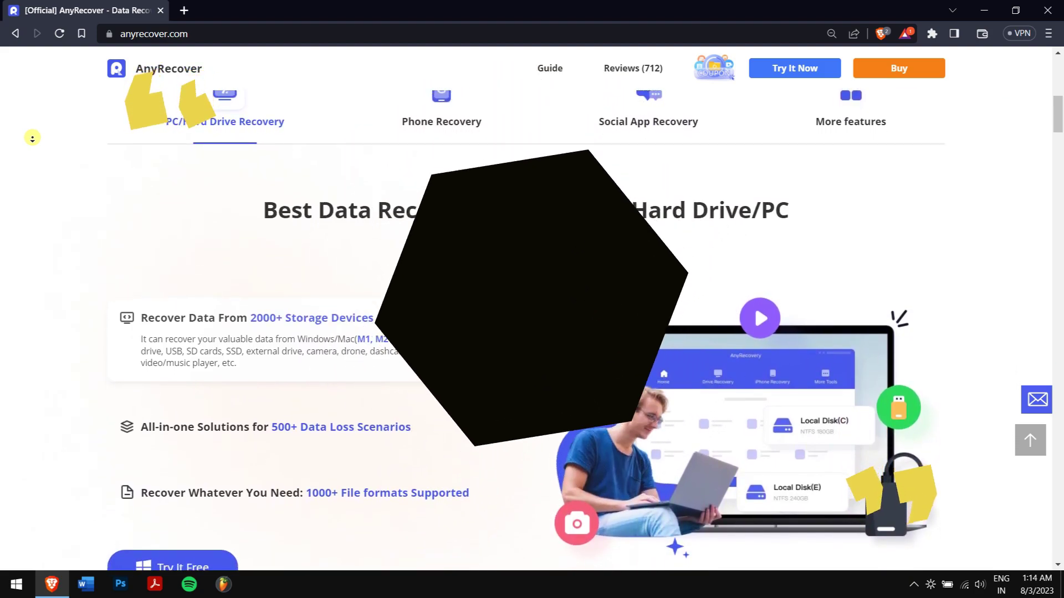
Stop the page auto-scrolling and minimize the browser to reach the AnyRecover app.
click(32, 138)
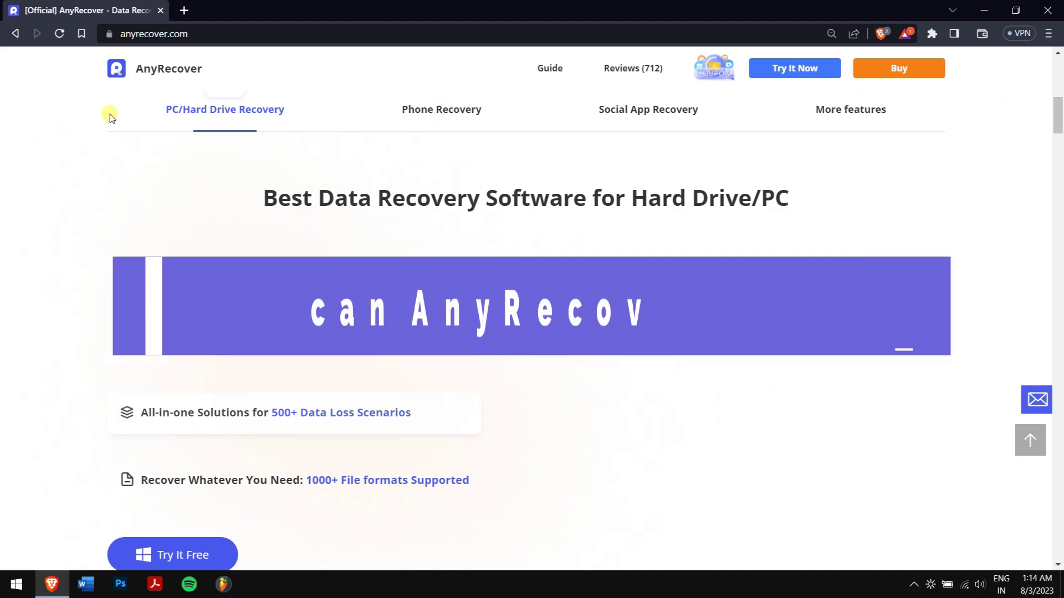
click(979, 10)
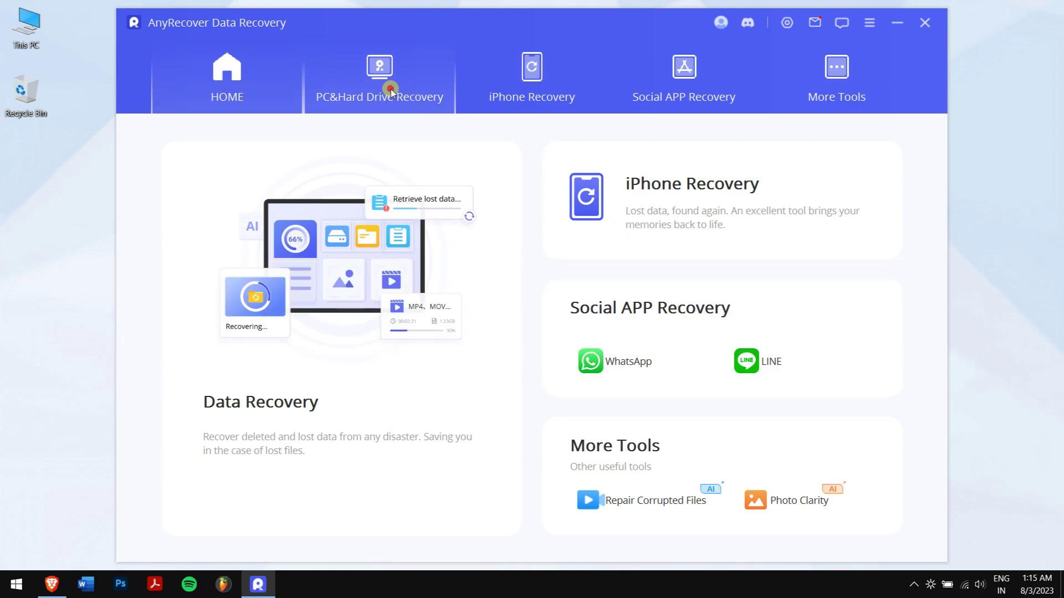
click(390, 88)
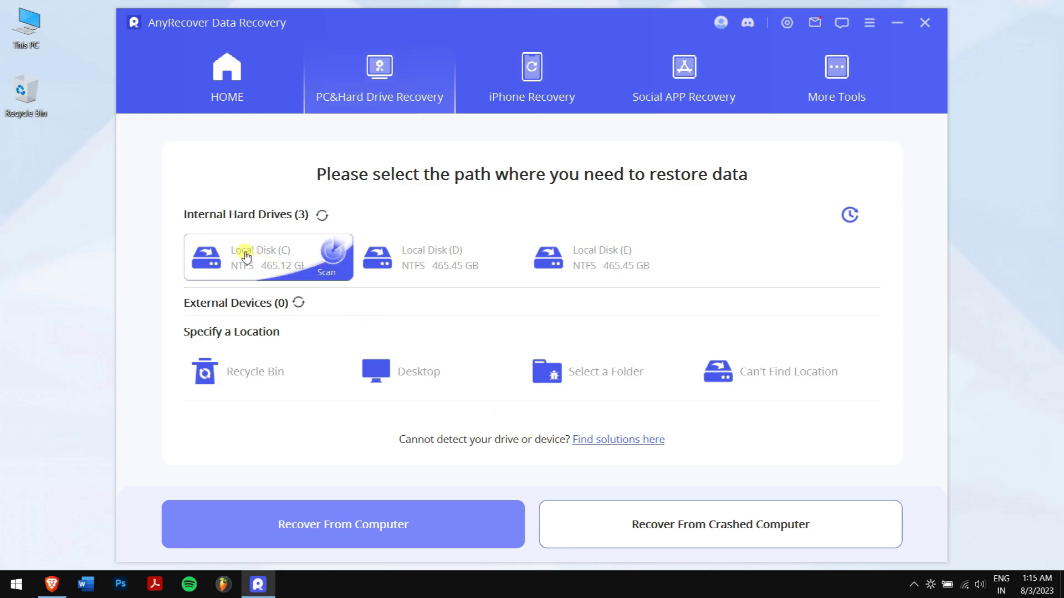
click(224, 76)
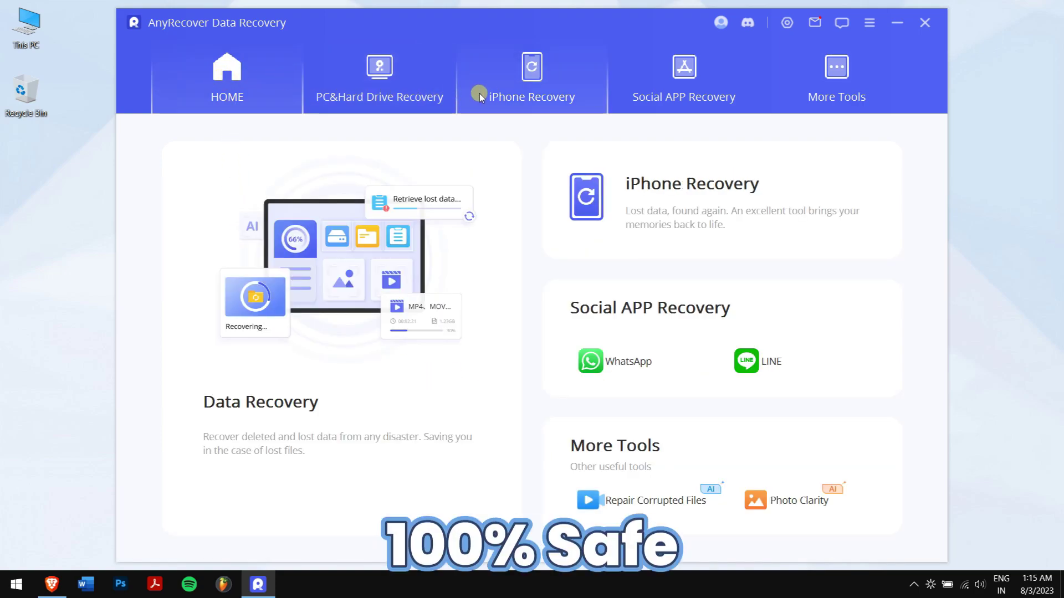
click(503, 94)
click(680, 95)
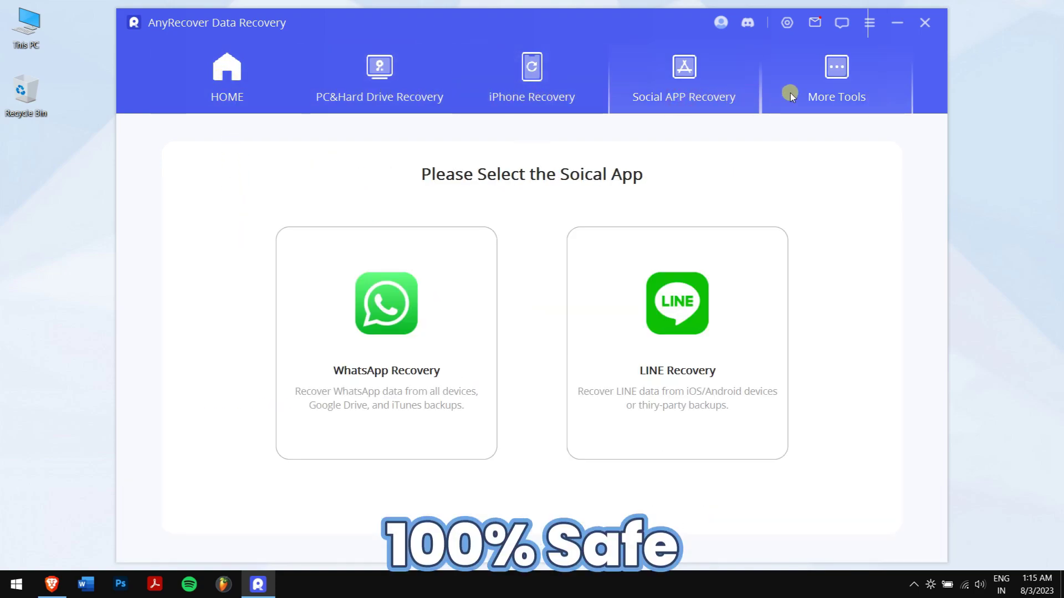
click(816, 93)
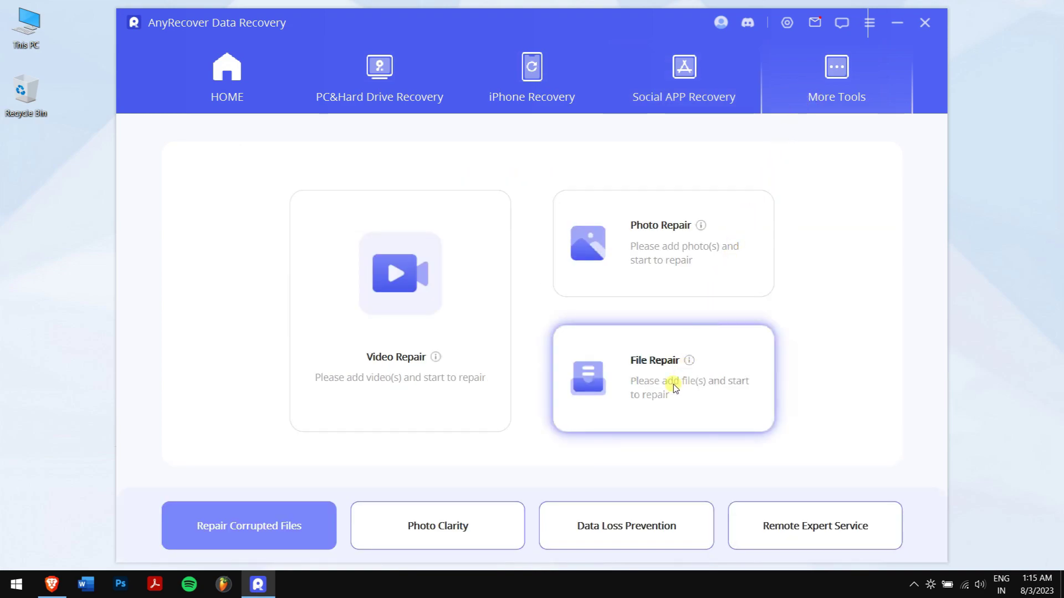
click(248, 95)
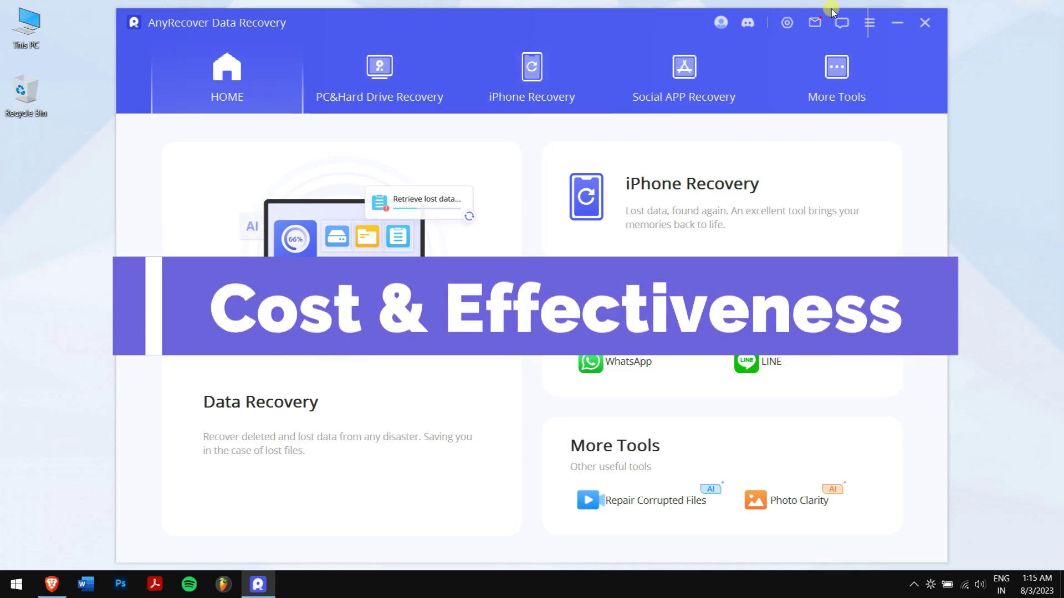
Restore Brave and browse AnyRecover's 1 Month, Lifetime Upgrades and 1 Year pricing plans.
click(894, 23)
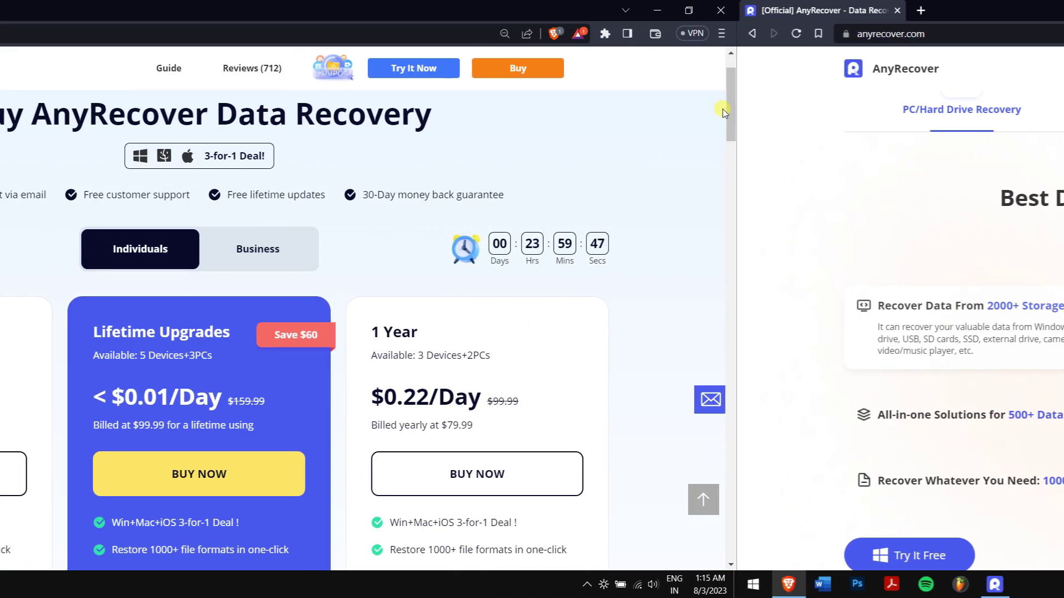
drag(722, 108, 1060, 125)
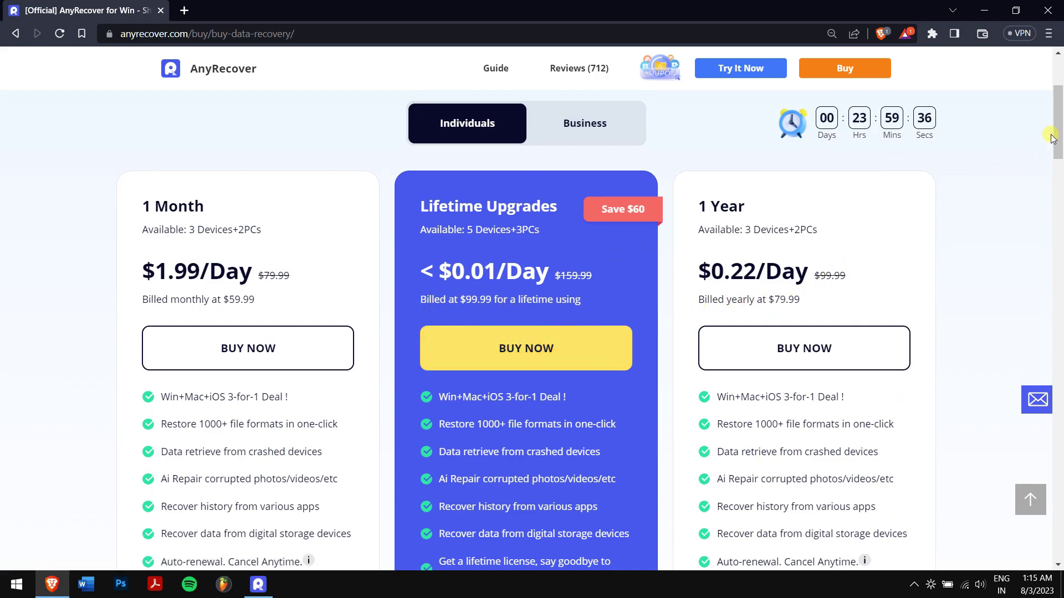
drag(1058, 131, 1059, 160)
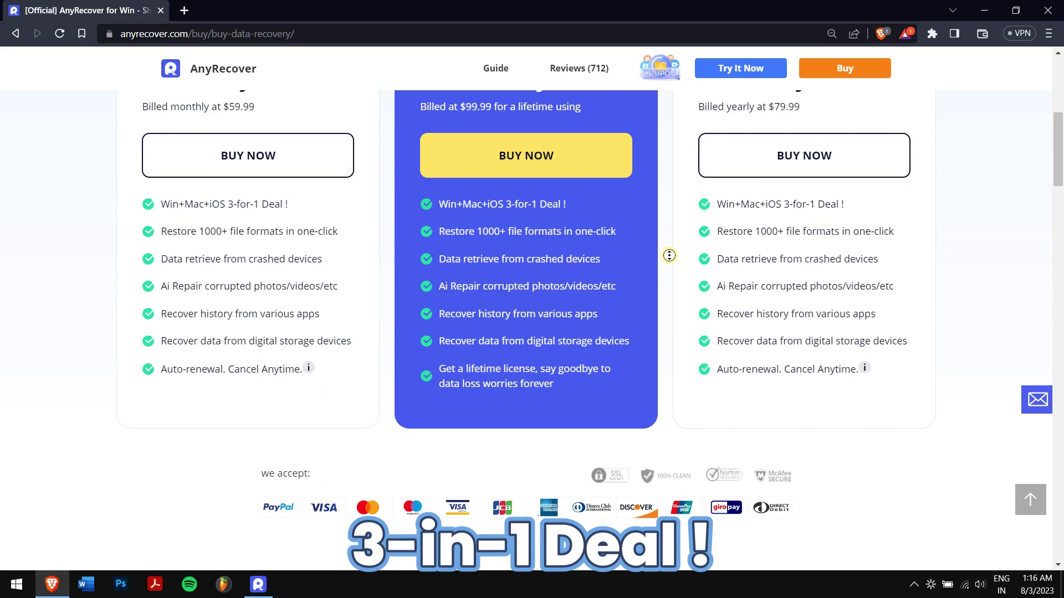
scroll(669, 252, up, 1)
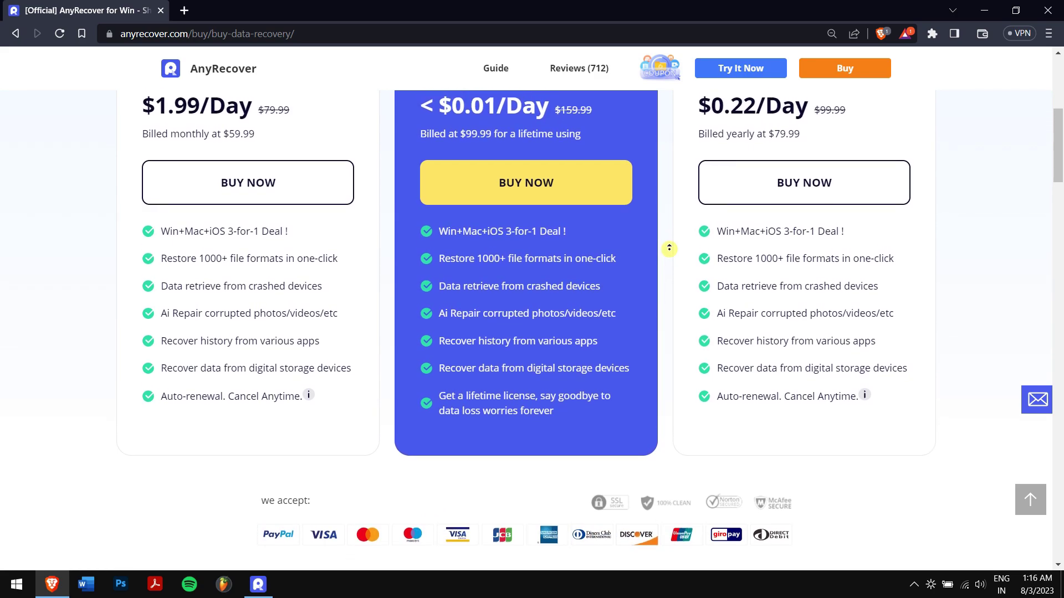
scroll(669, 248, up, 1)
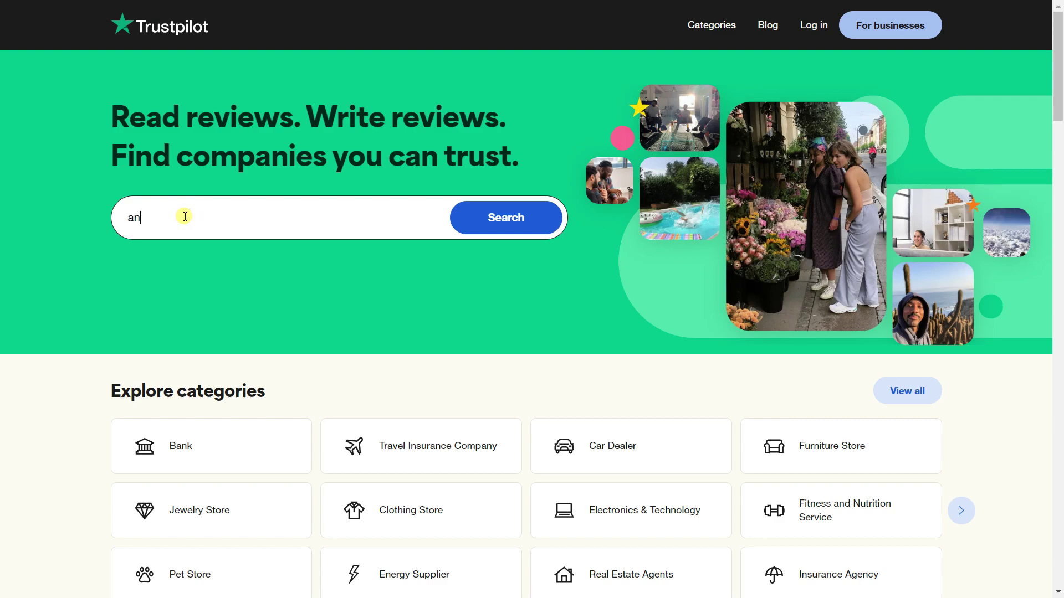
Find Anyrecover on Trustpilot and scroll its reviews, rated 4.8 from 202 reviews.
text(co)
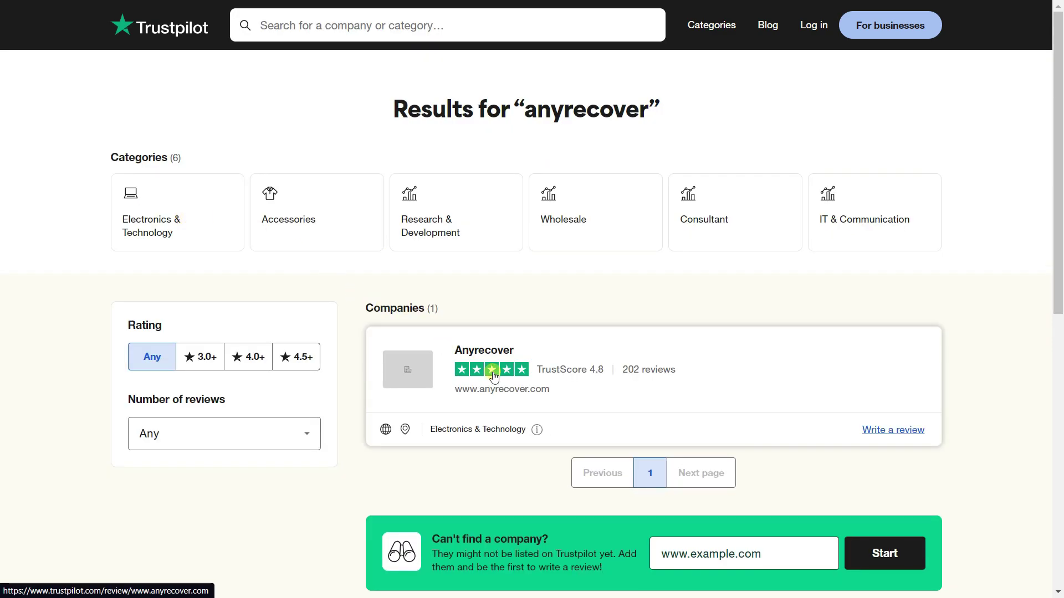
click(497, 376)
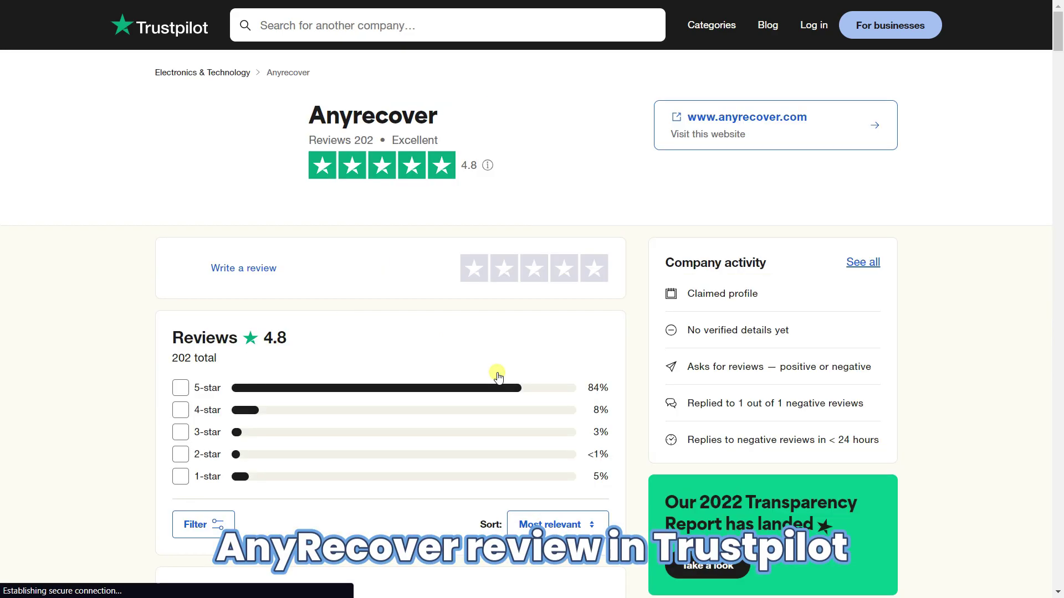
scroll(1058, 588, down, 8)
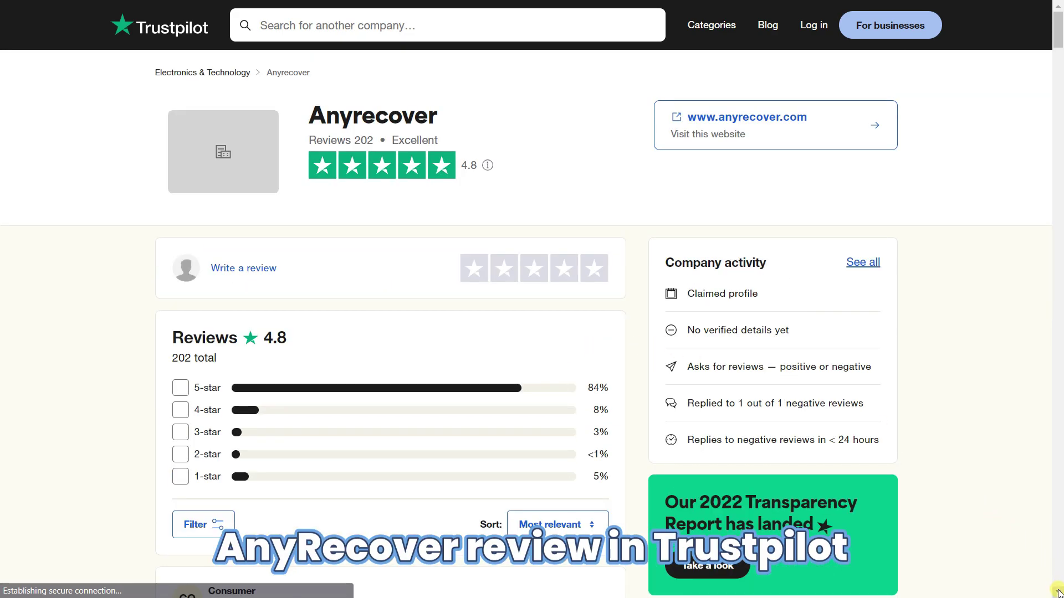
scroll(1058, 593, down, 20)
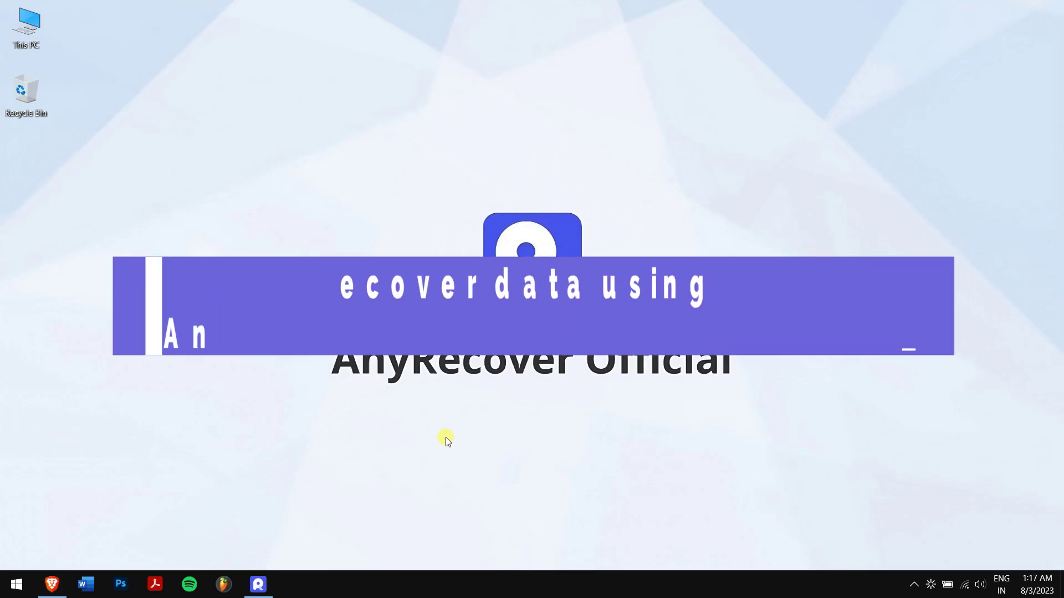
Restore AnyRecover and open the Recycle Bin to show it is empty.
mouse_move(261, 583)
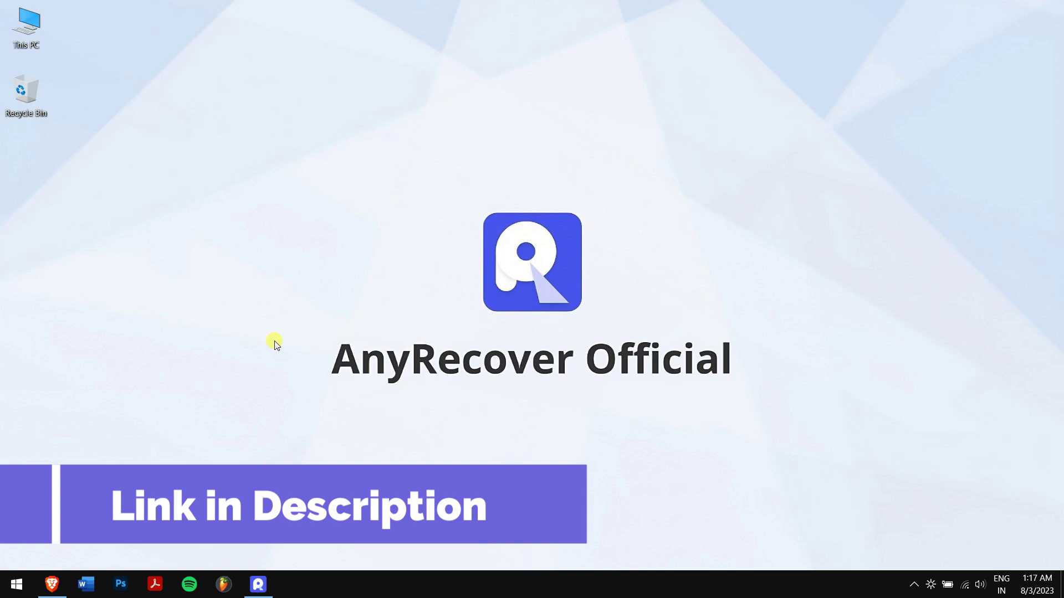
click(264, 589)
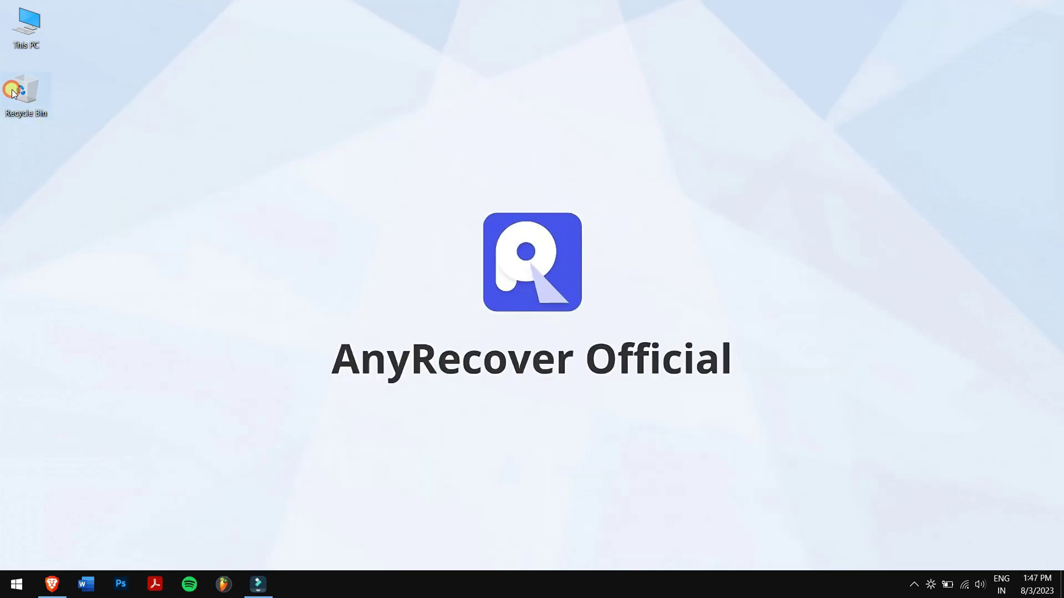
double_click(14, 93)
right_click(464, 219)
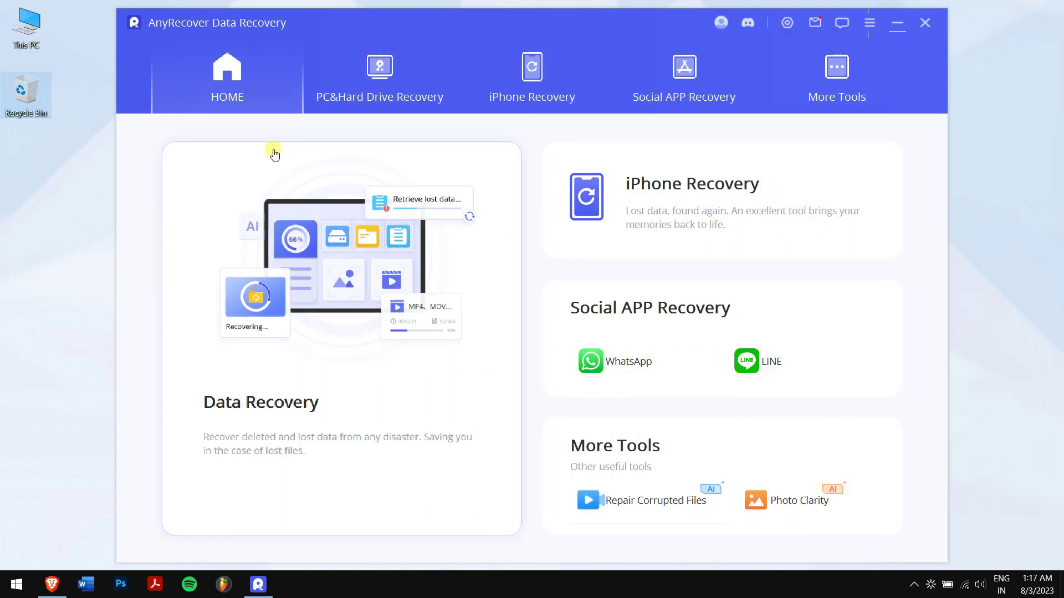
Scan the Recycle Bin and recover the first ZIP file found under Archive to the Desktop.
click(379, 86)
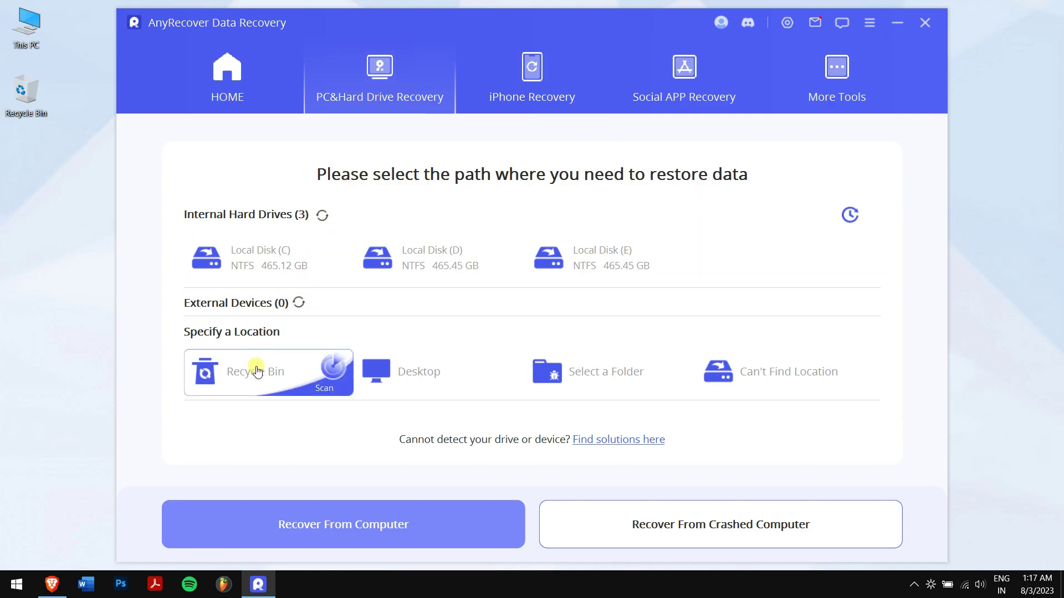
click(257, 371)
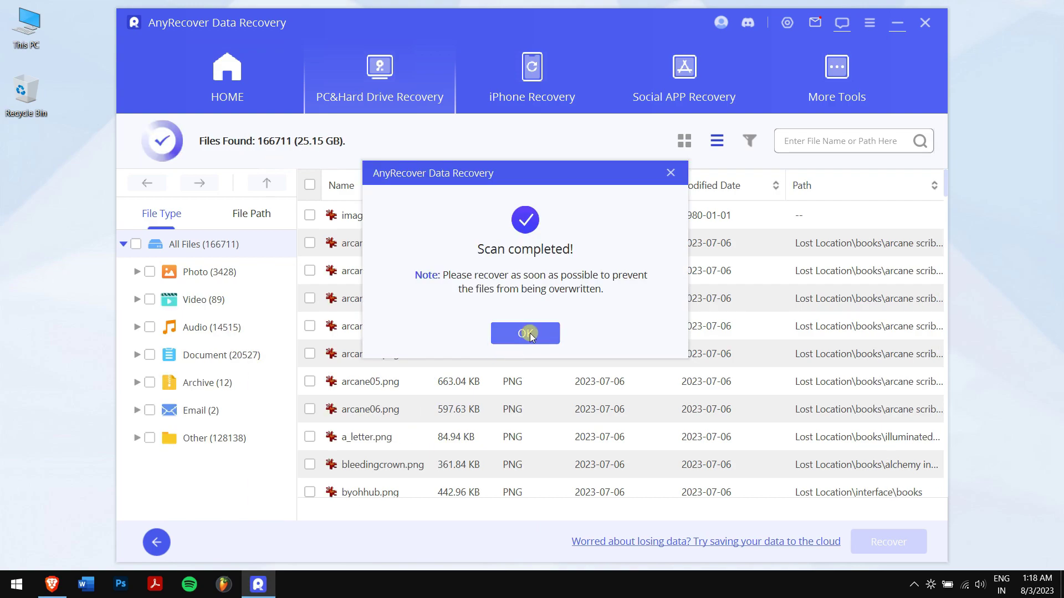
click(526, 332)
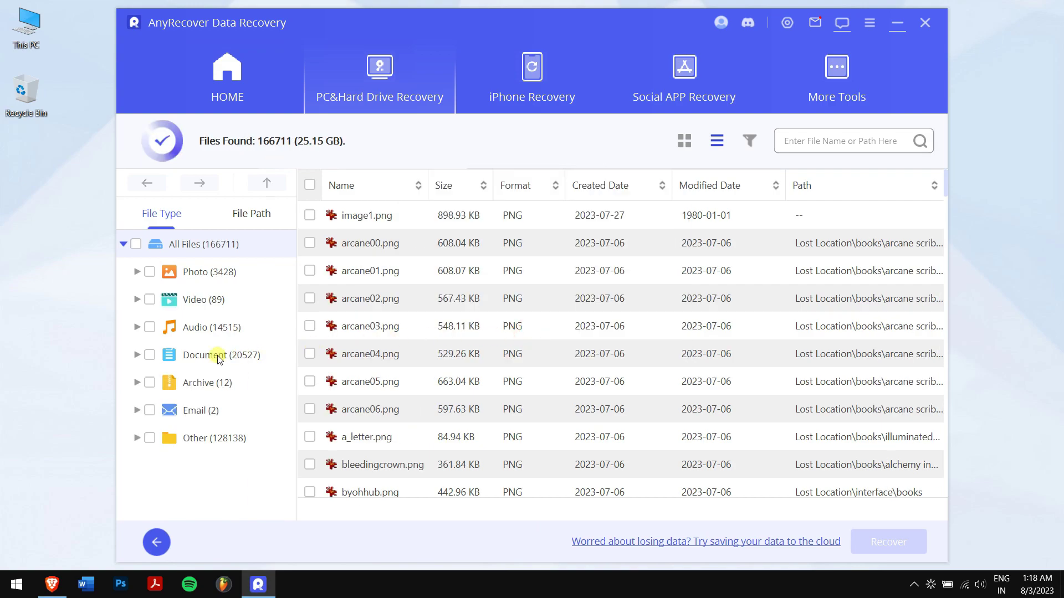
click(137, 384)
click(232, 415)
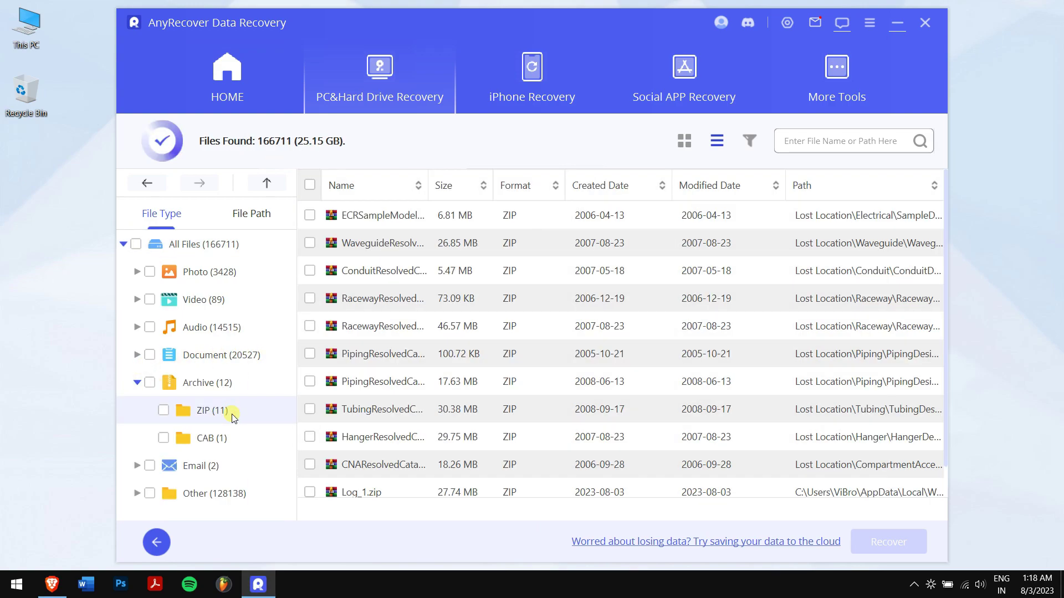
click(310, 216)
click(876, 538)
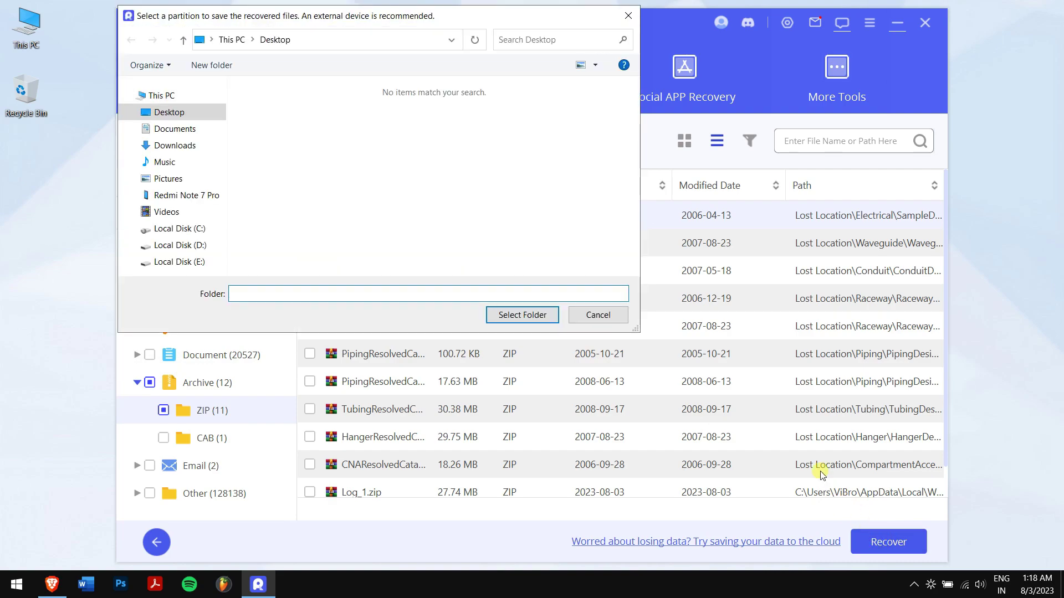
click(166, 114)
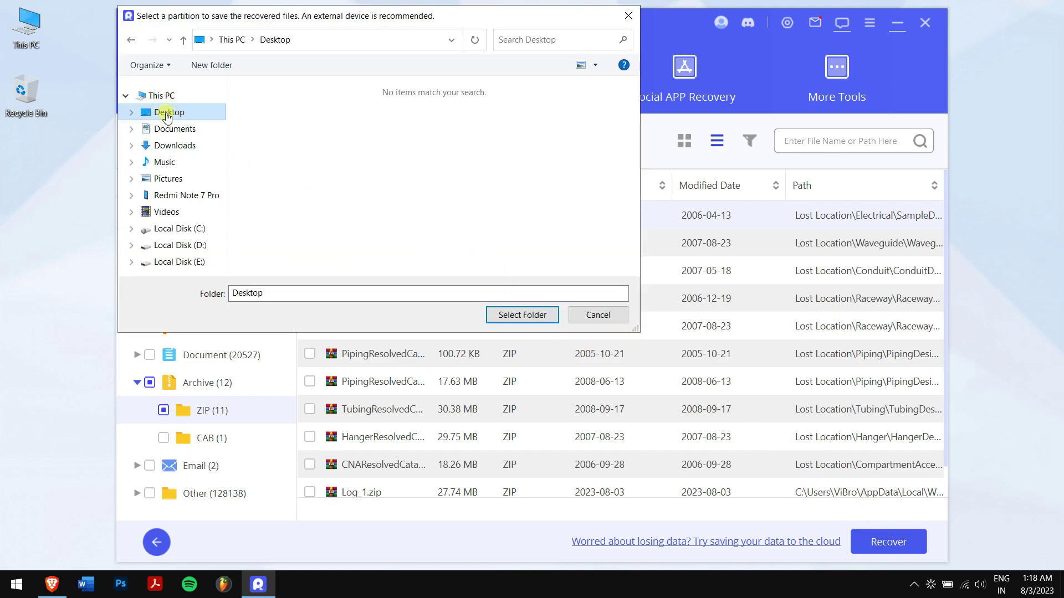
click(525, 319)
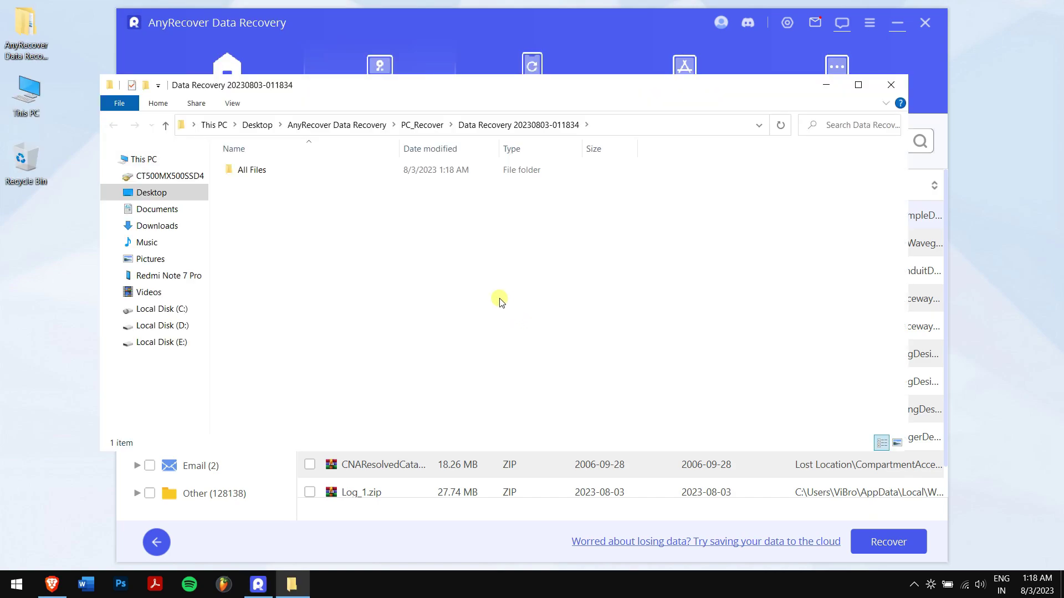
Locate ECRSampleModels.zip in the recovered All Files > Archive > ZIP folder, then return to AnyRecover.
double_click(357, 170)
double_click(357, 171)
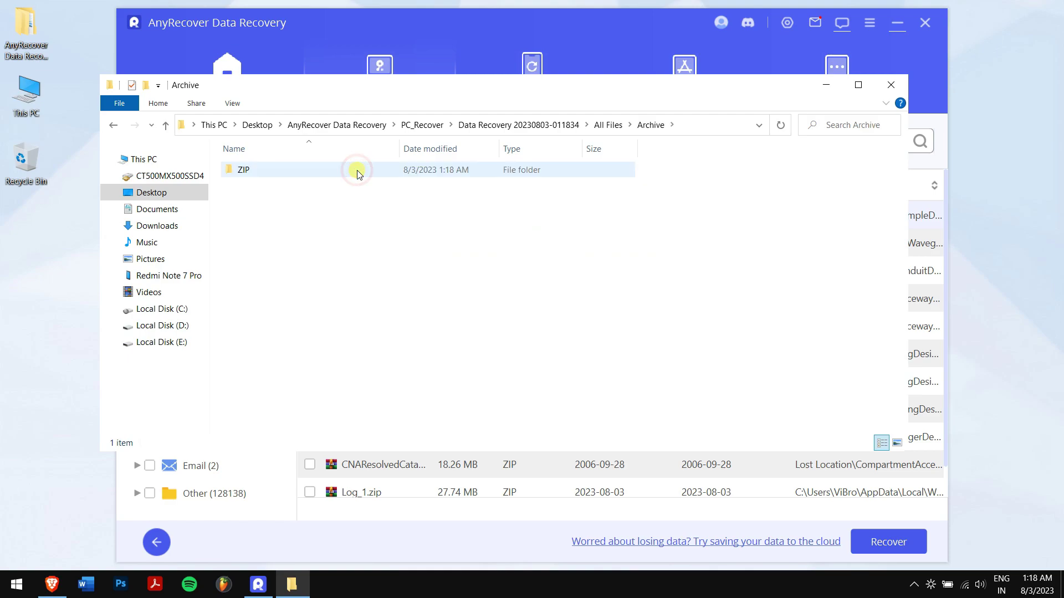
double_click(358, 171)
click(332, 172)
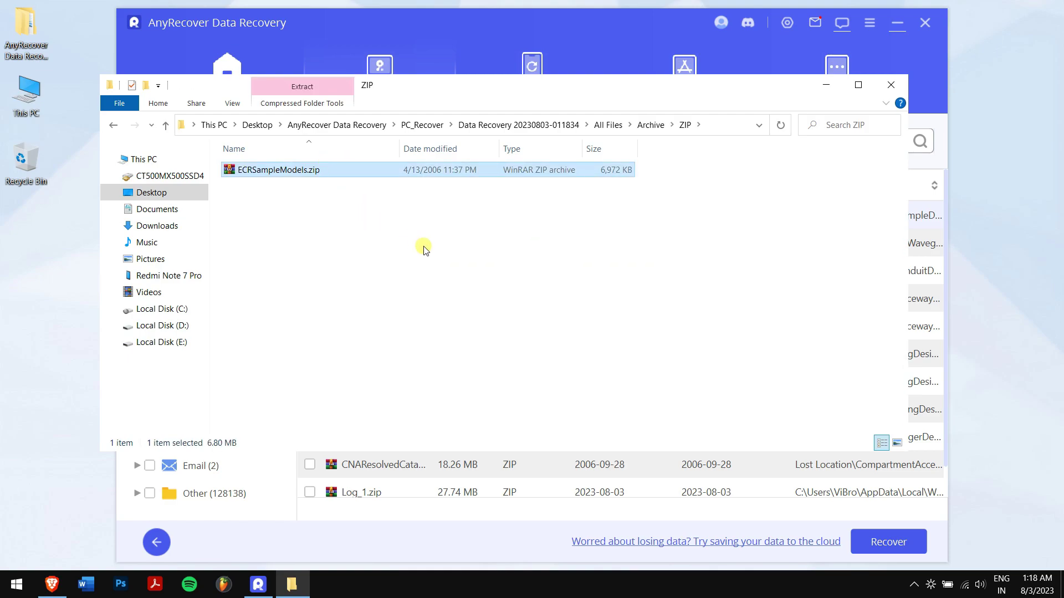
click(915, 42)
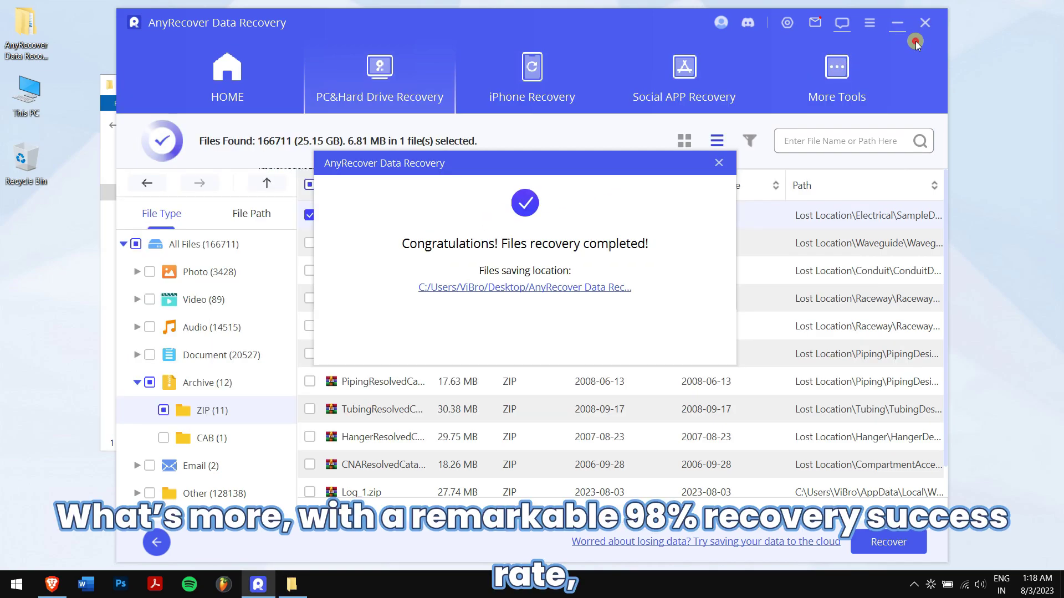
Dismiss the recovery-completed message, exit AnyRecover, and skip the feedback survey.
drag(611, 166, 571, 199)
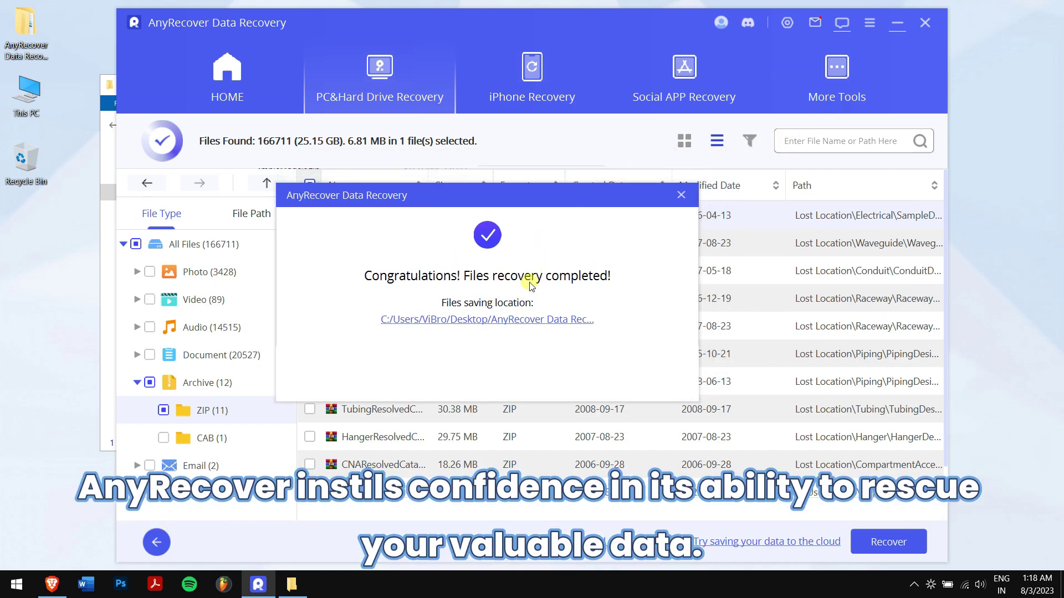
click(679, 196)
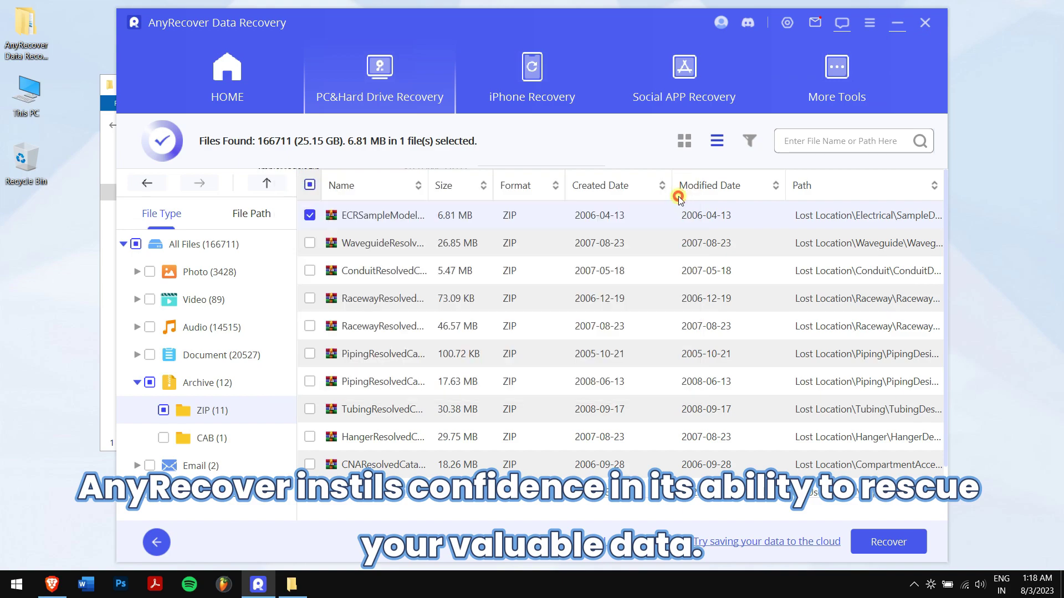
click(924, 22)
click(486, 297)
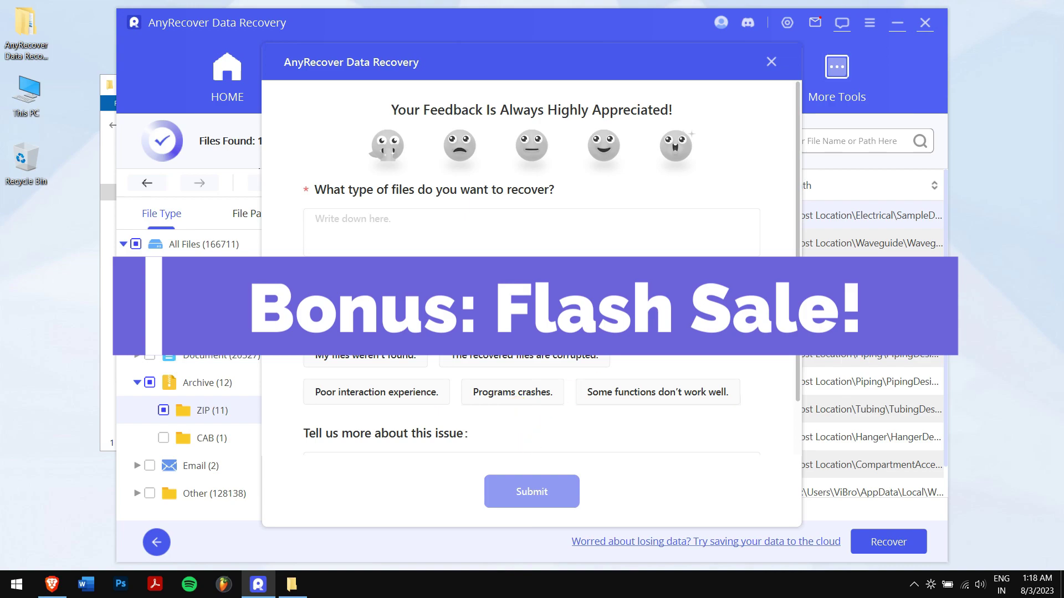
click(768, 62)
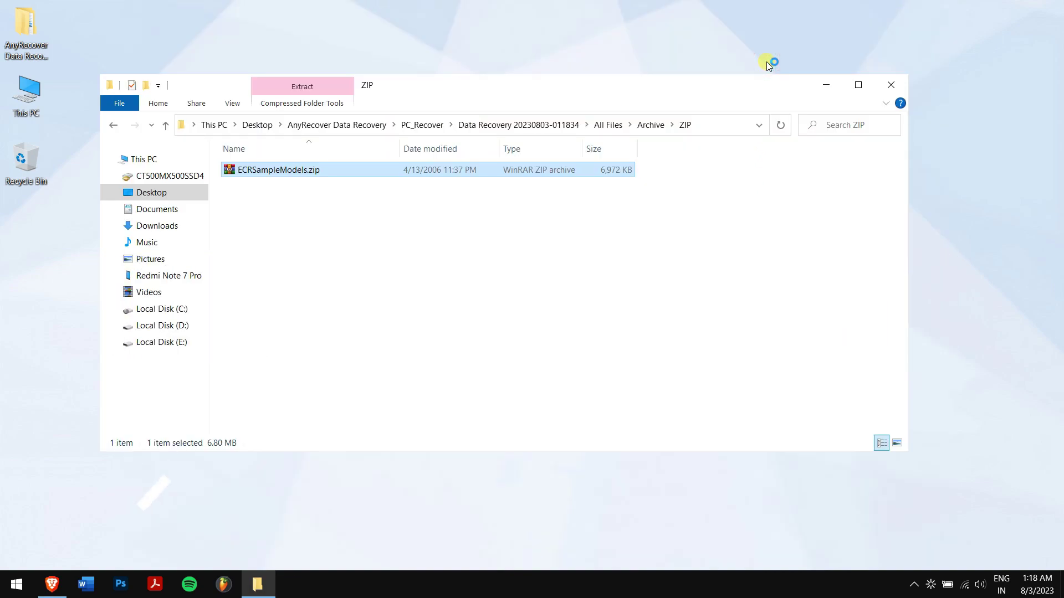
Close the ZIP folder and apply coupon GETBACK2, bringing the Lifetime Plan total to 89.99 USD.
click(889, 84)
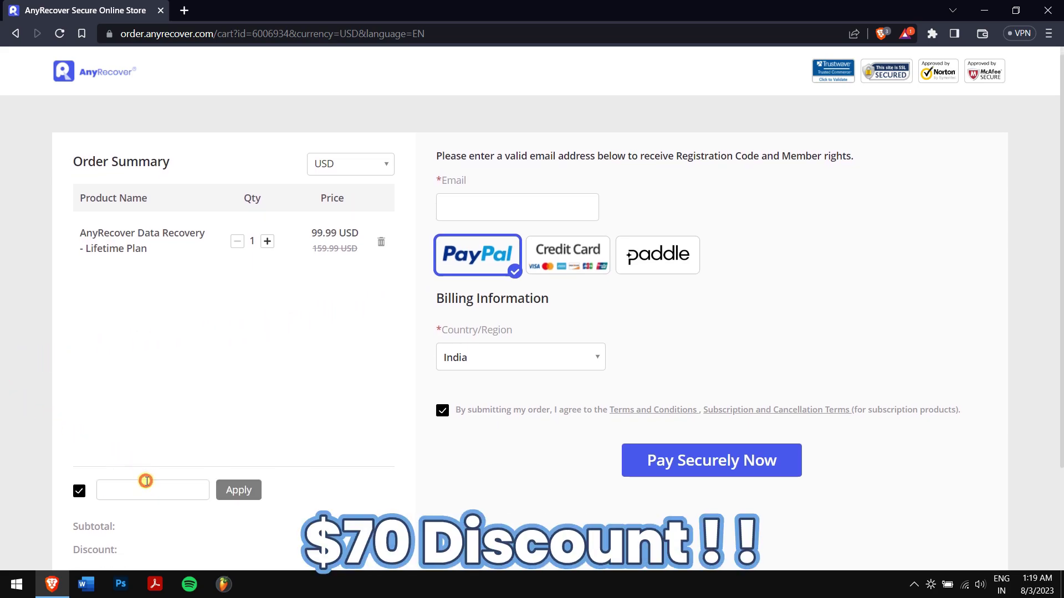
click(156, 495)
text(G)
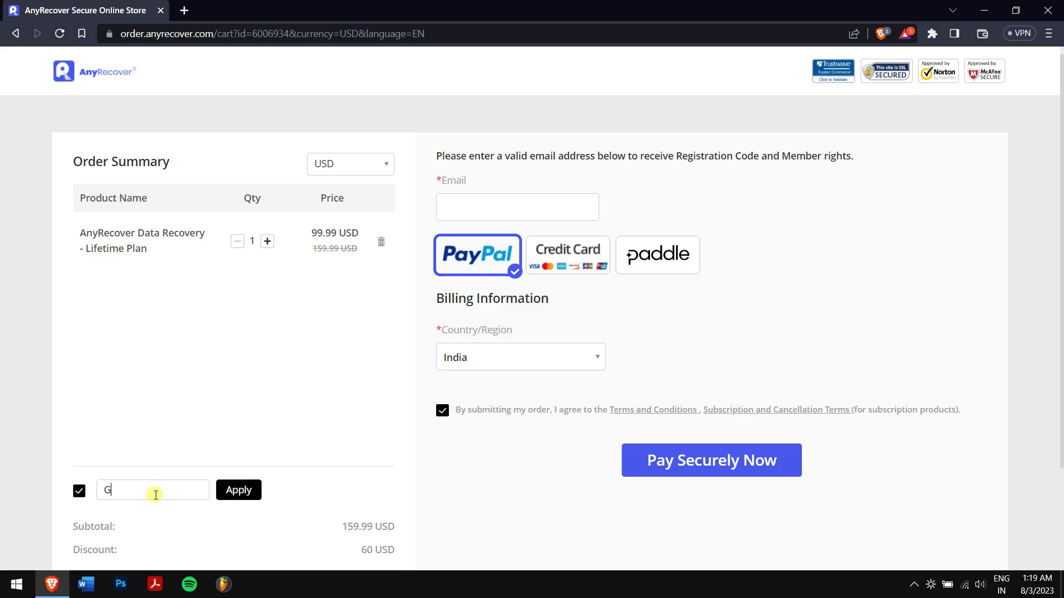
text(ETBACK2)
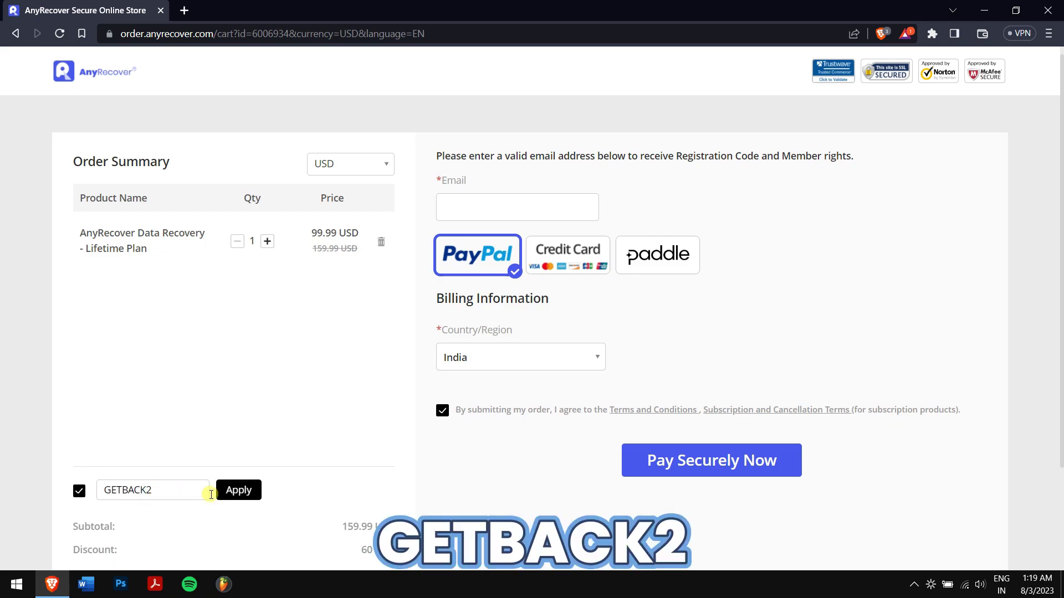
click(248, 497)
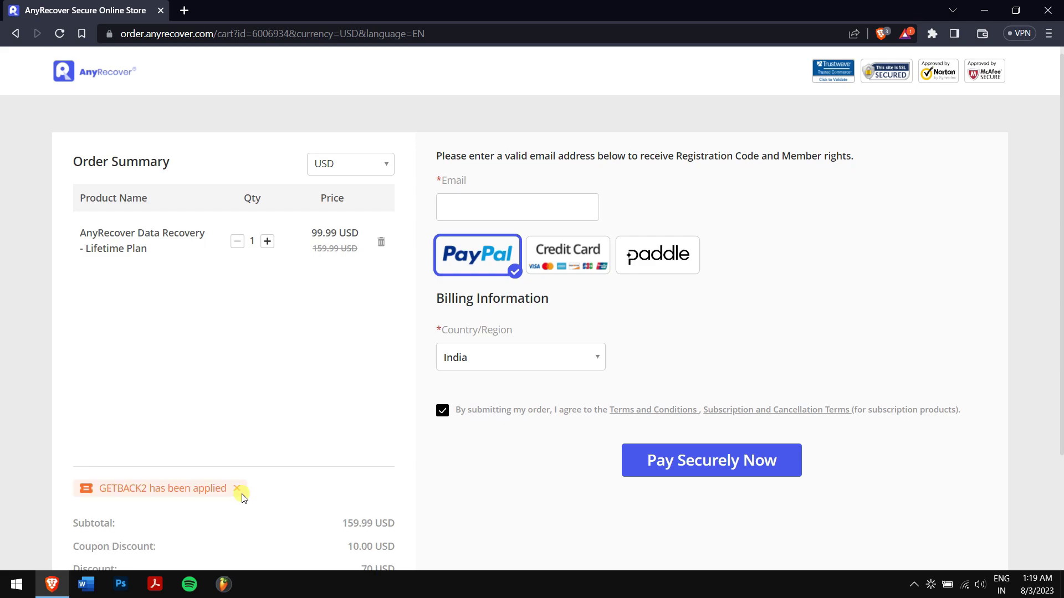
scroll(54, 423, down, 2)
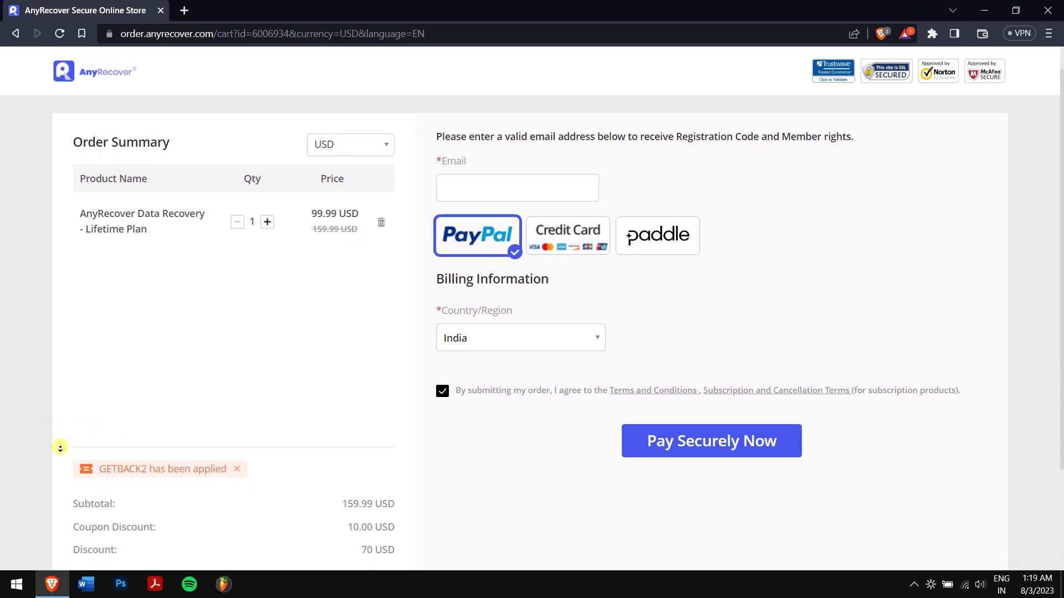
scroll(60, 448, down, 2)
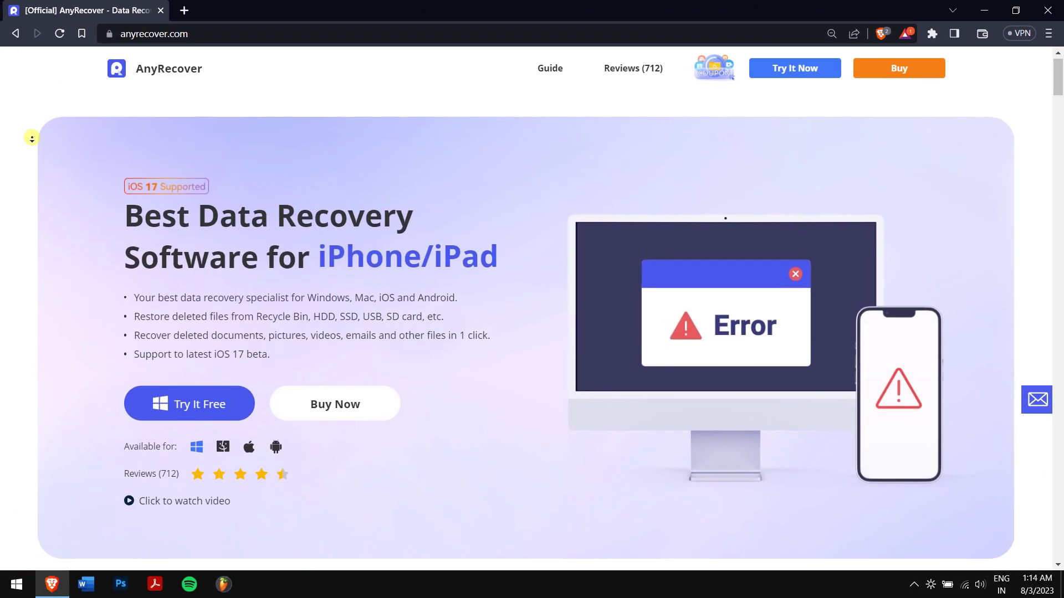
scroll(32, 138, down, 1)
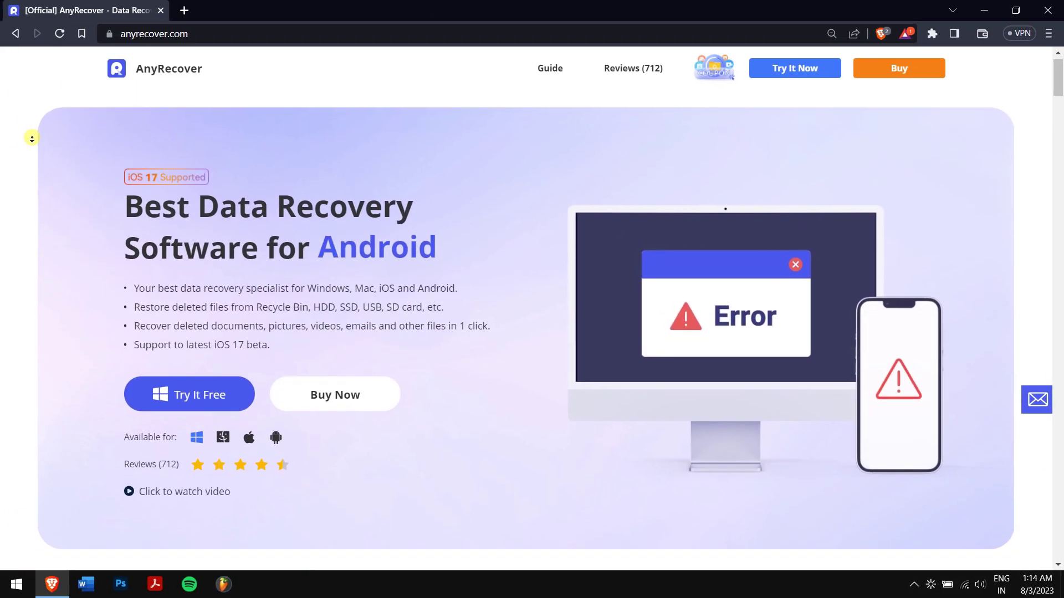
scroll(31, 139, down, 1)
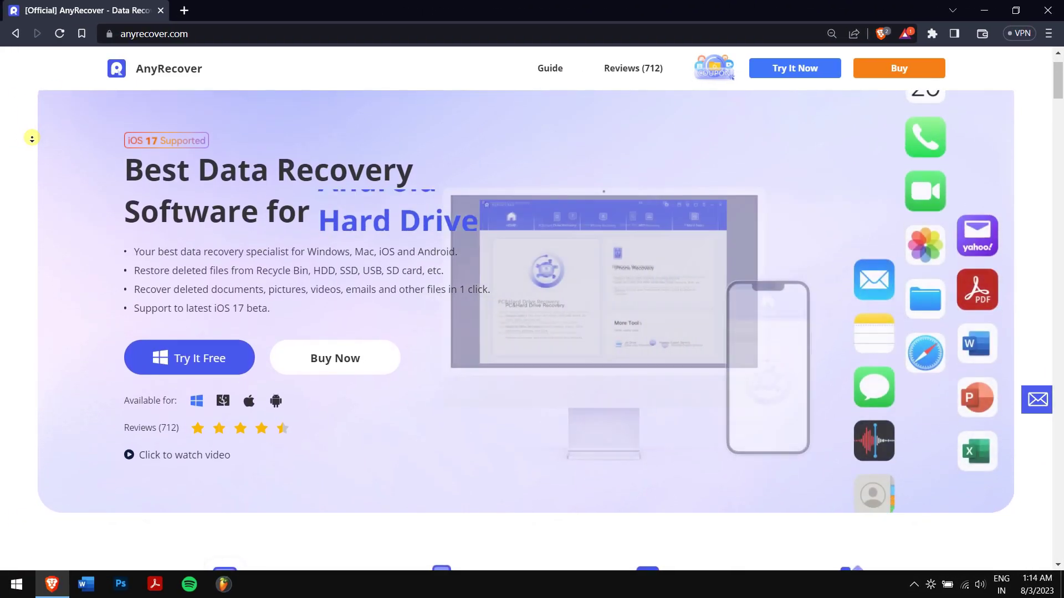
scroll(31, 139, down, 1)
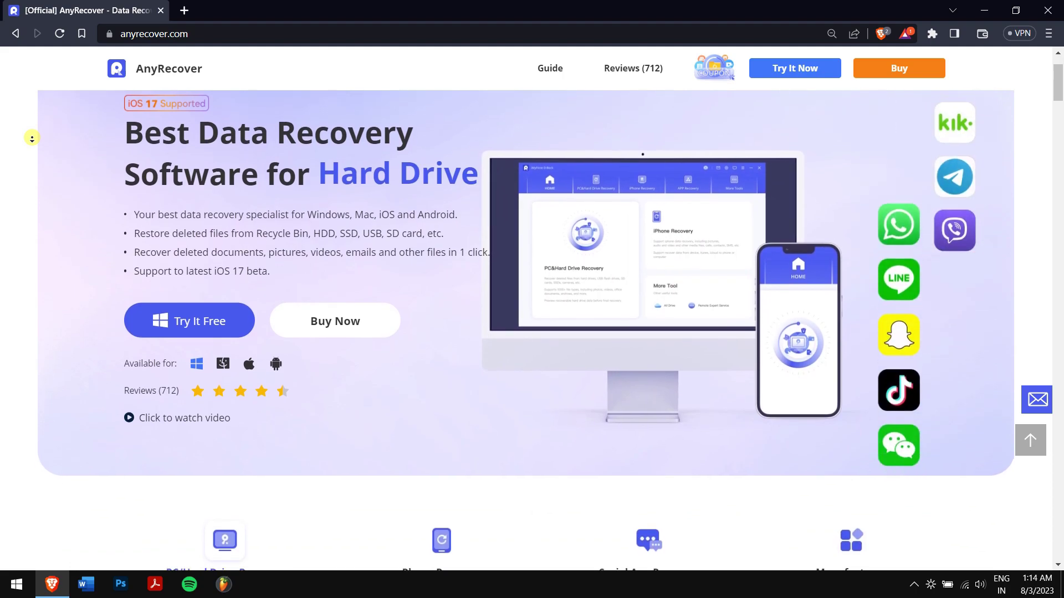
scroll(32, 138, down, 1)
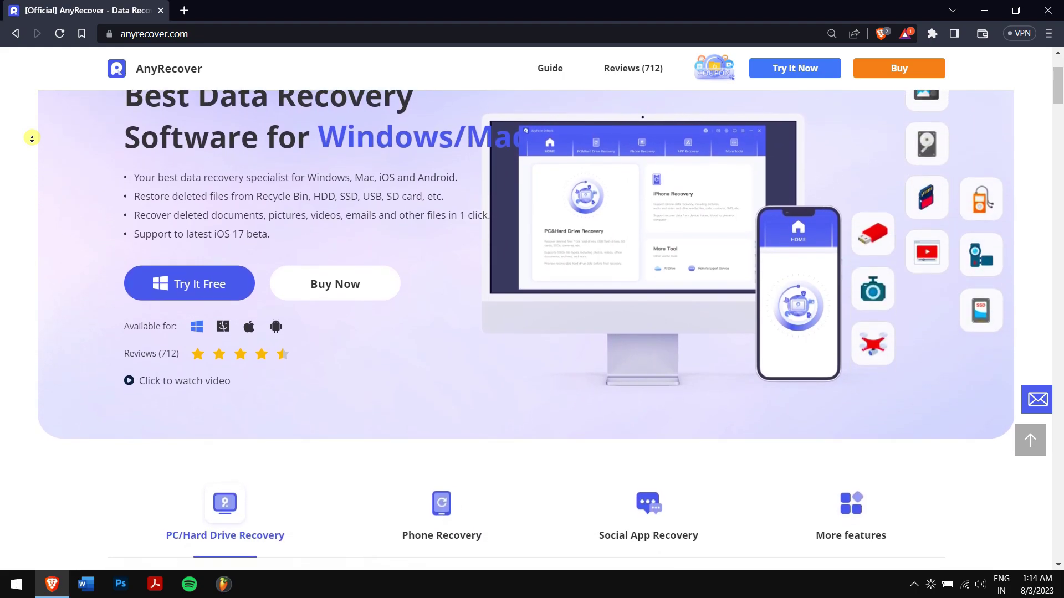
scroll(32, 139, down, 1)
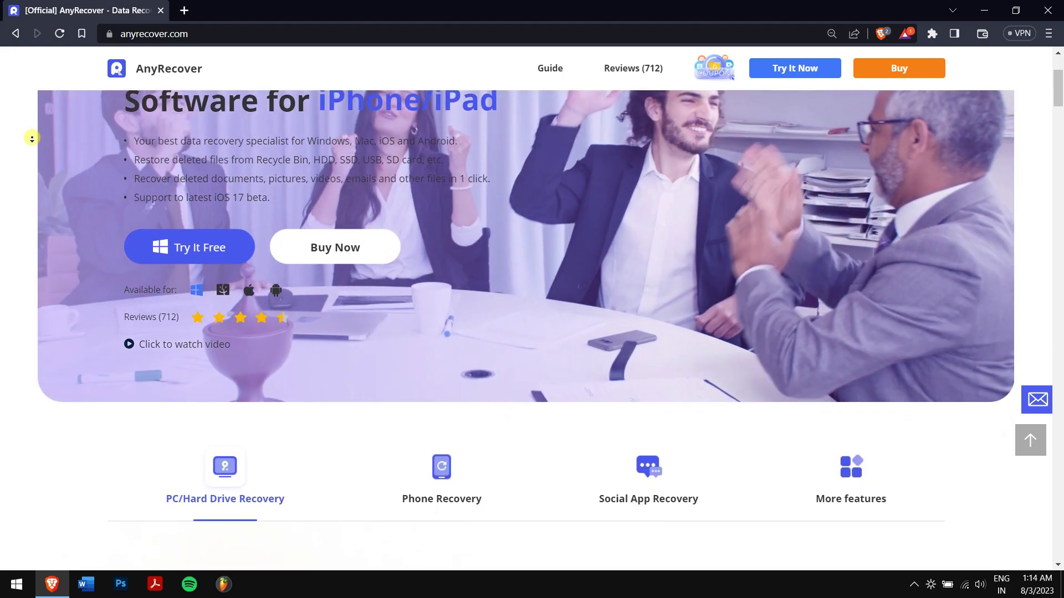
scroll(32, 138, down, 1)
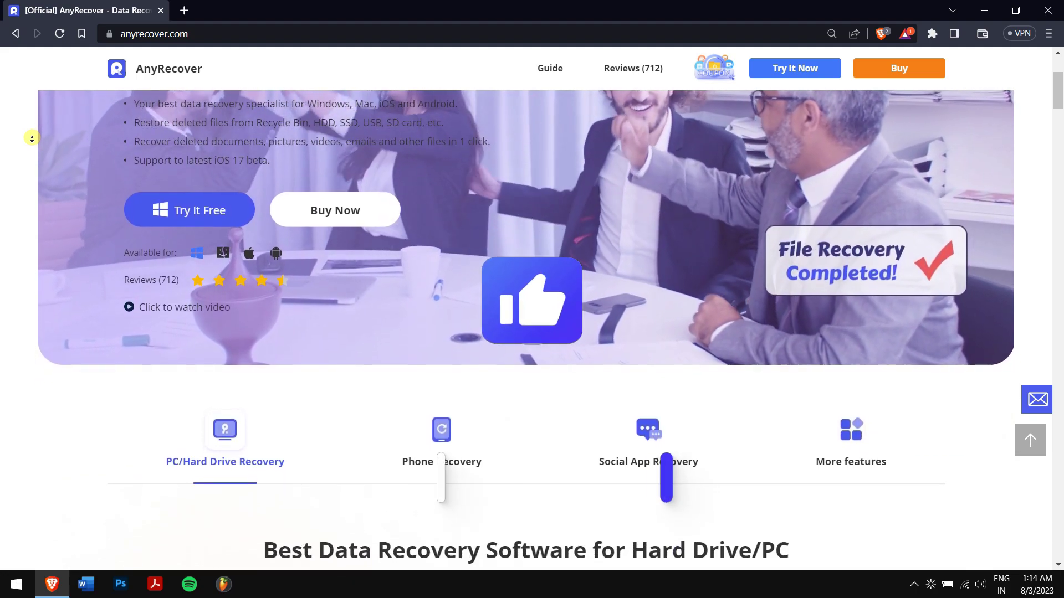
scroll(31, 139, down, 1)
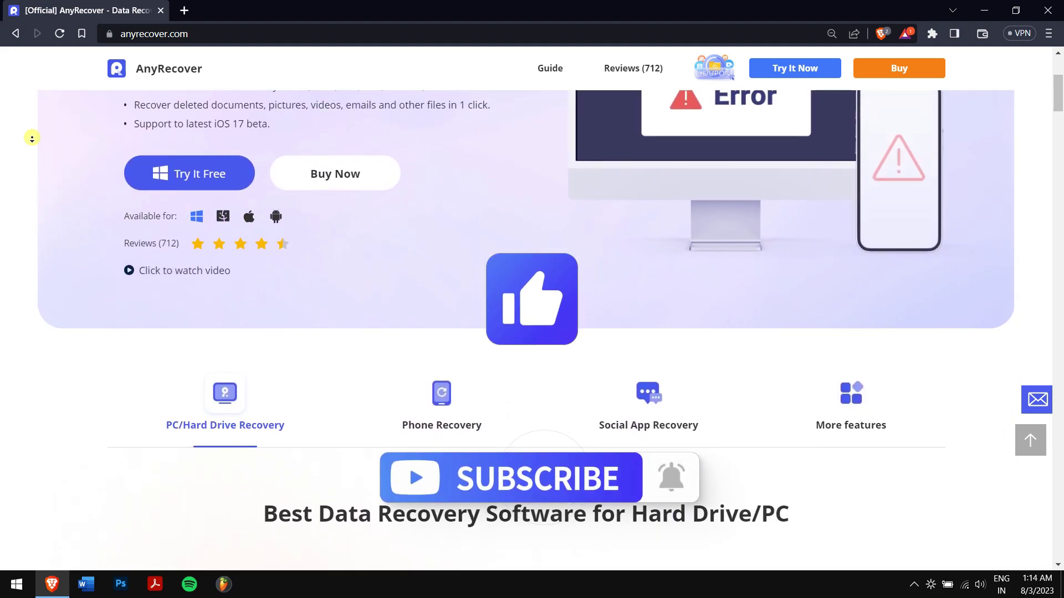
scroll(31, 138, down, 1)
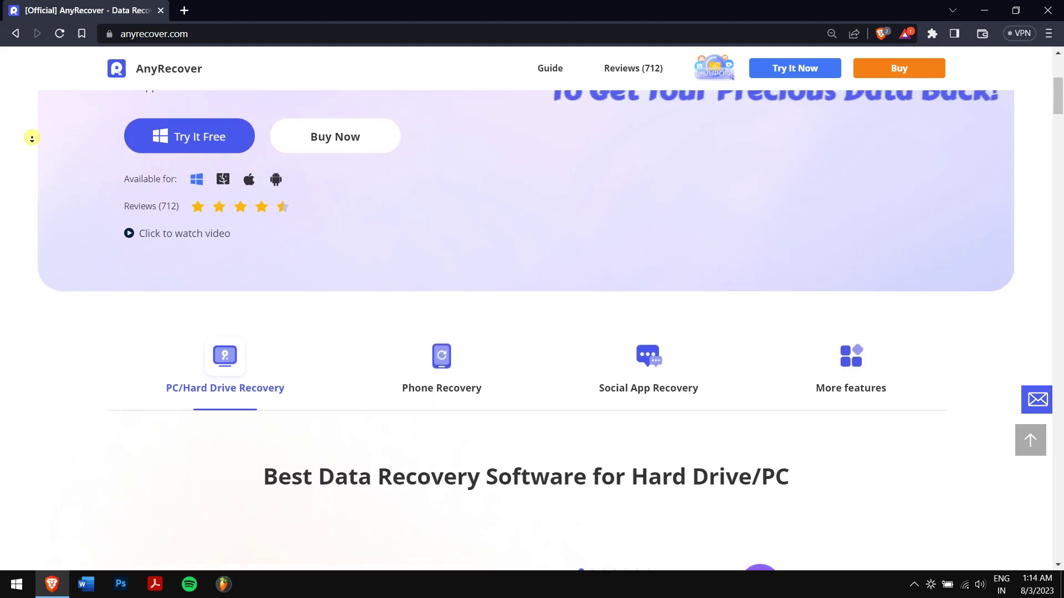
scroll(32, 138, down, 1)
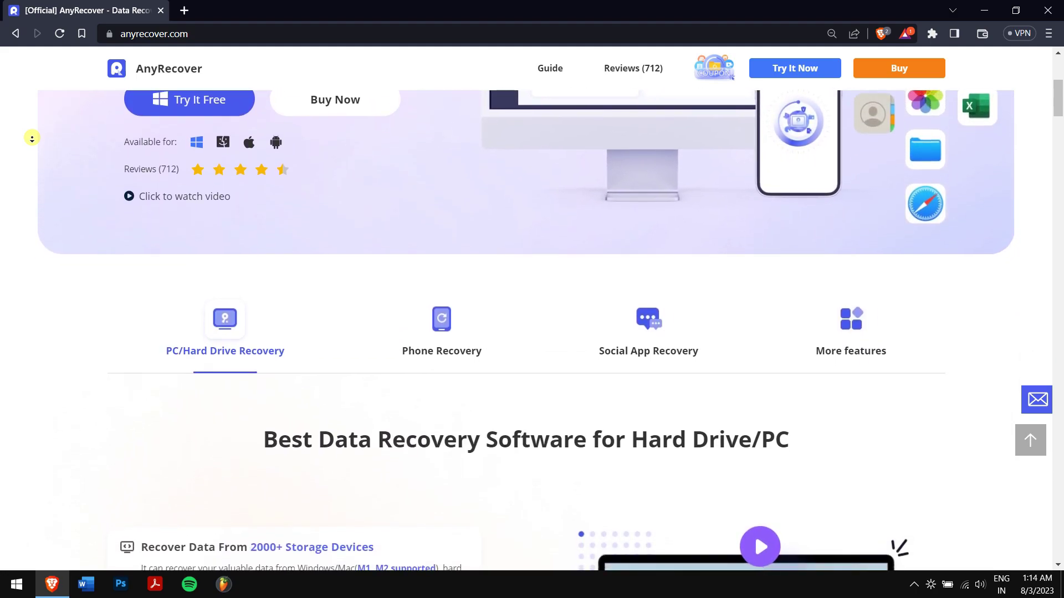
scroll(32, 139, down, 1)
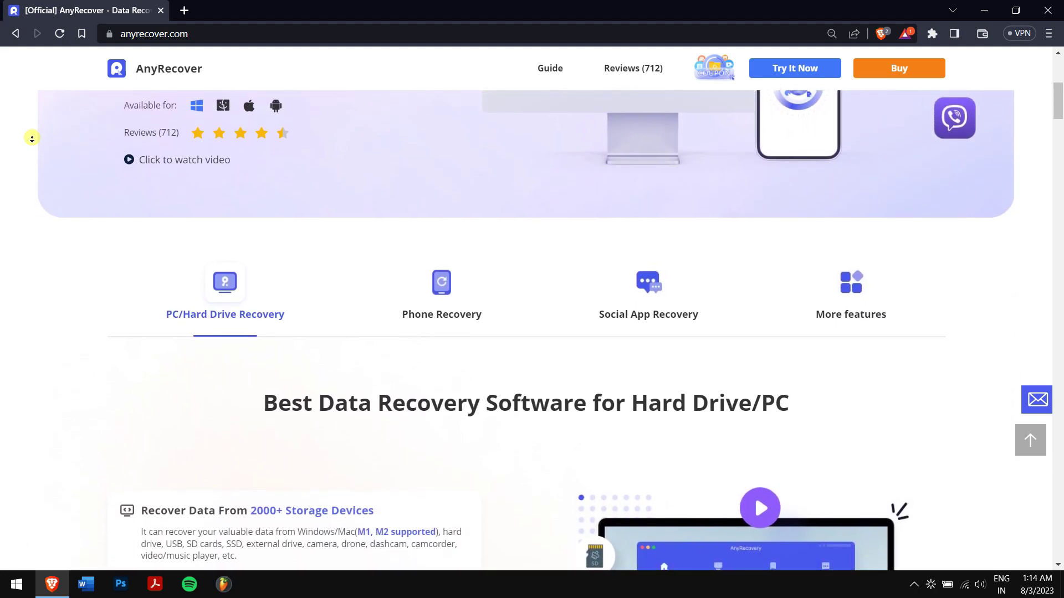
scroll(31, 138, down, 1)
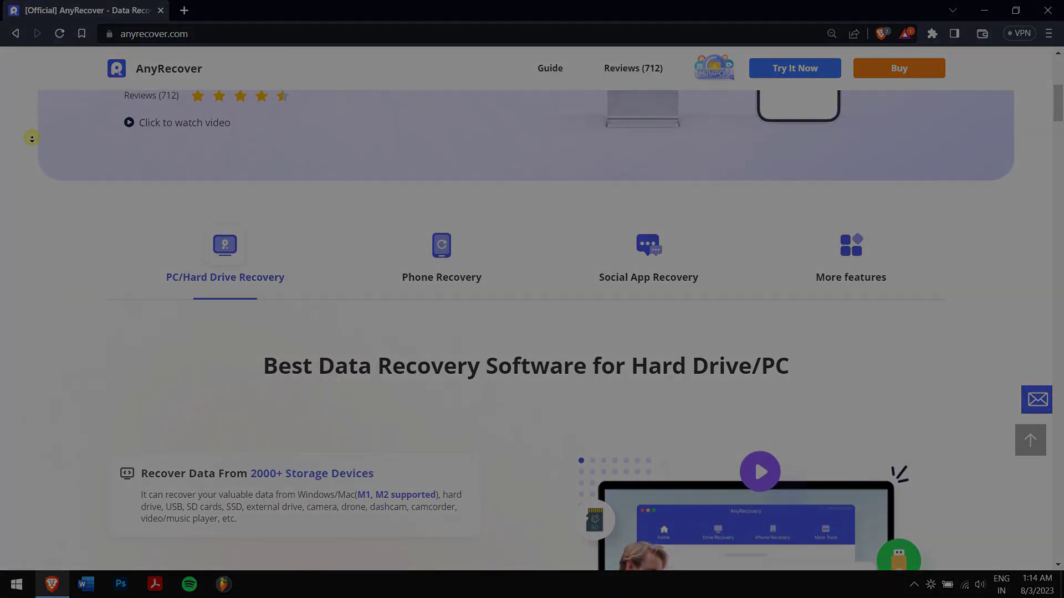